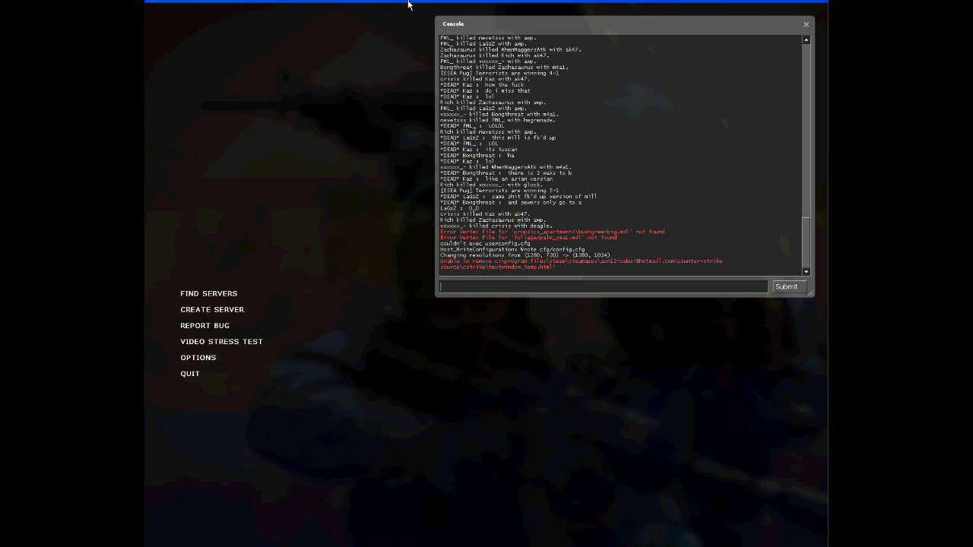
Step: Set the video to Widescreen 16:9 aspect ratio at 1280 x 720 in windowed mode
left_click_drag(407, 4, 408, 3)
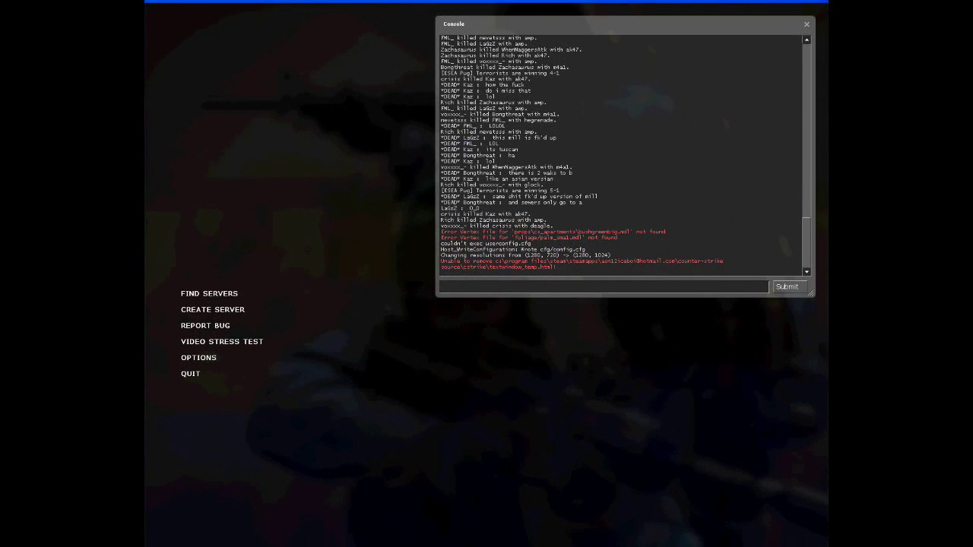
left_click(214, 354)
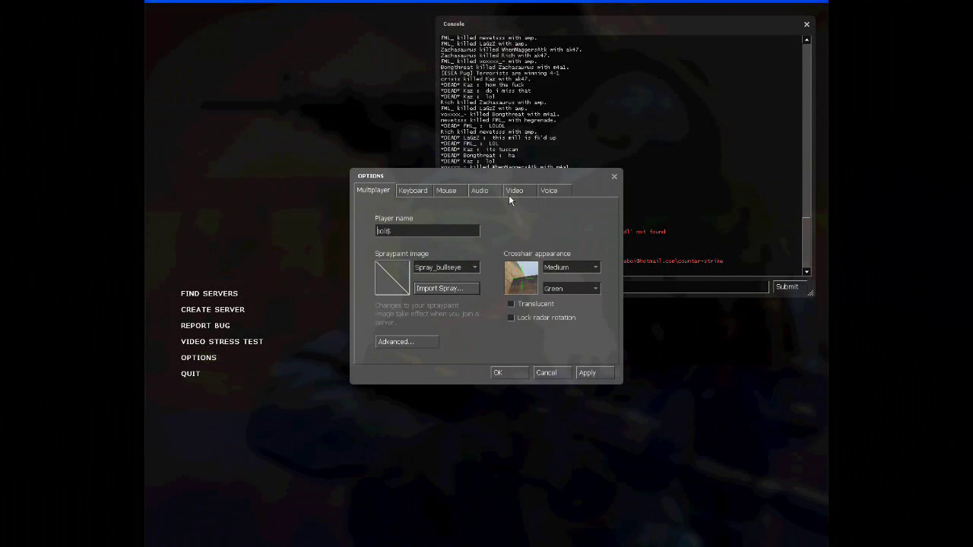
left_click(514, 190)
left_click(453, 229)
left_click(417, 299)
left_click(453, 272)
left_click(434, 296)
left_click(453, 230)
left_click(441, 258)
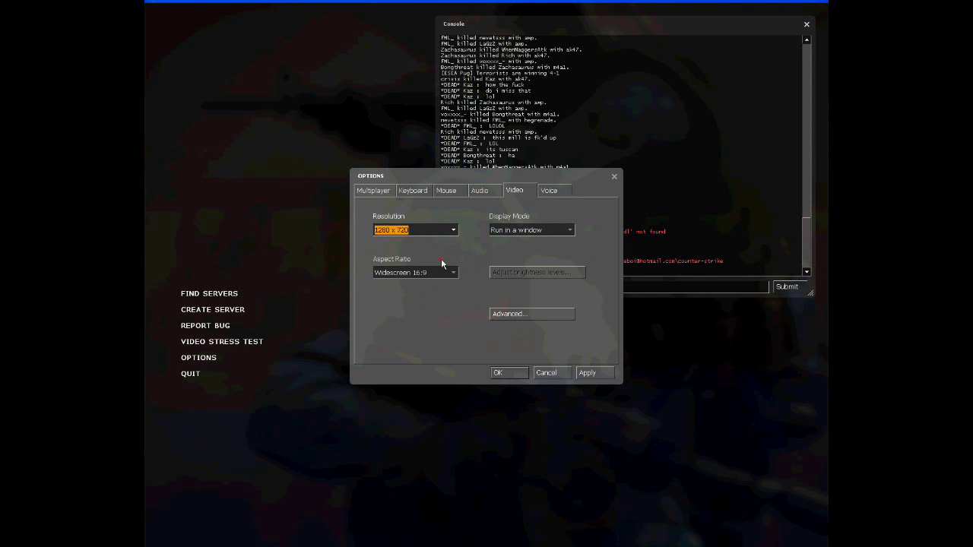
left_click(504, 373)
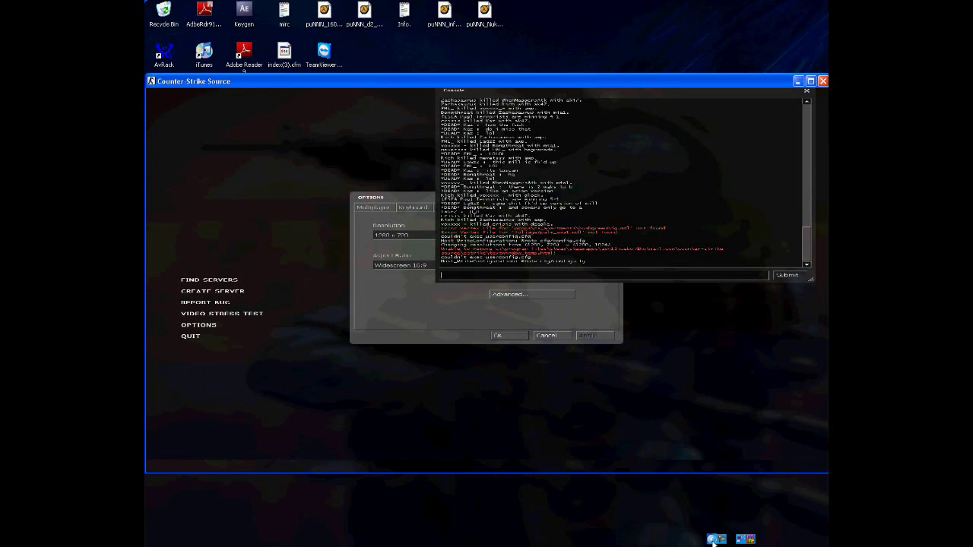
Step: Move the game window lower, then accept the advanced video settings and save the options
left_click(562, 419)
mouse_move(487, 80)
left_mouse_down()
mouse_move(487, 129)
mouse_move(487, 81)
left_mouse_up()
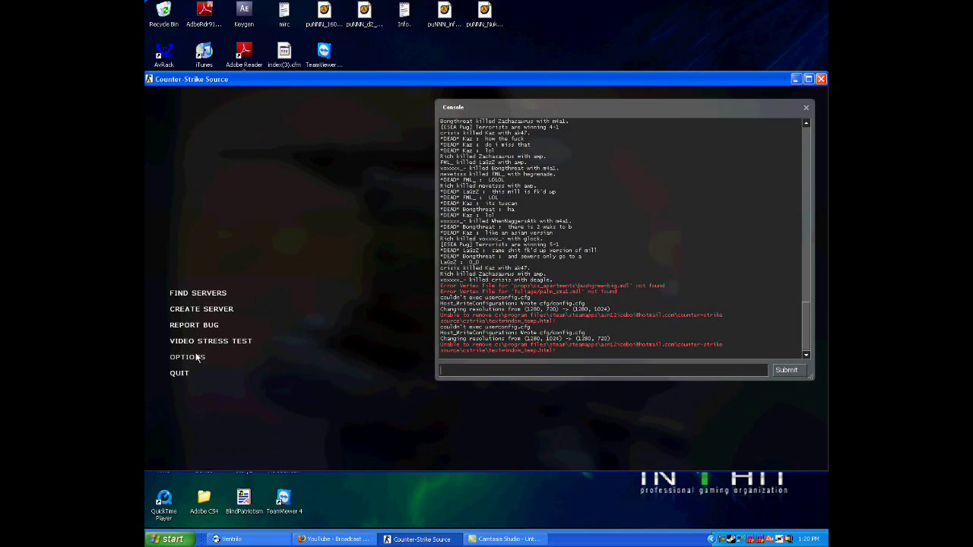
left_click(196, 357)
left_click(521, 195)
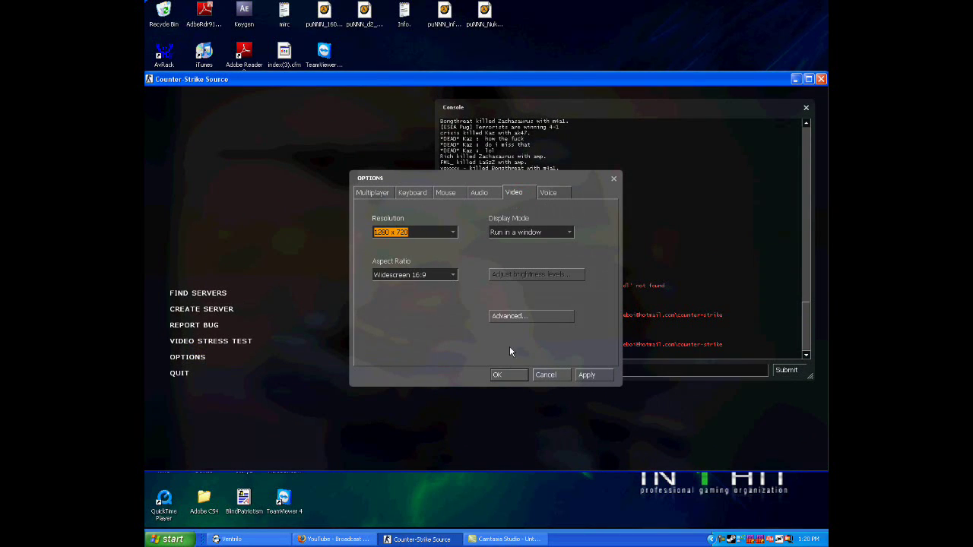
left_click(511, 315)
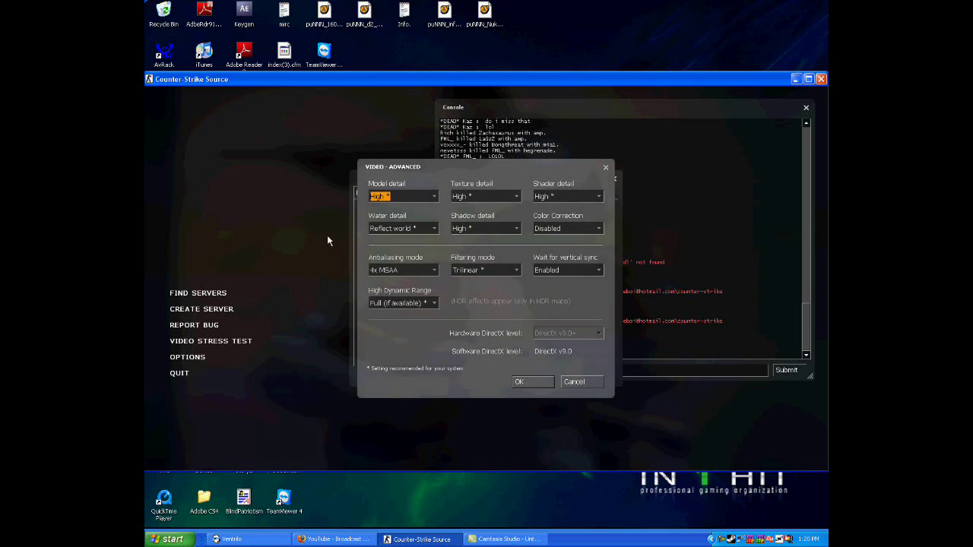
left_click(532, 382)
left_click(527, 373)
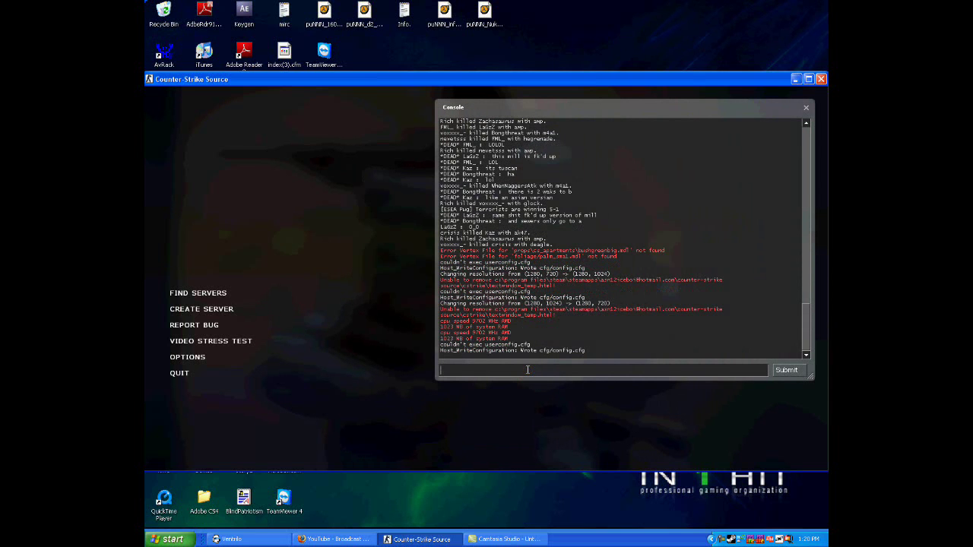
Step: Load the movie config with the 'exec movie' console command
key("Up")
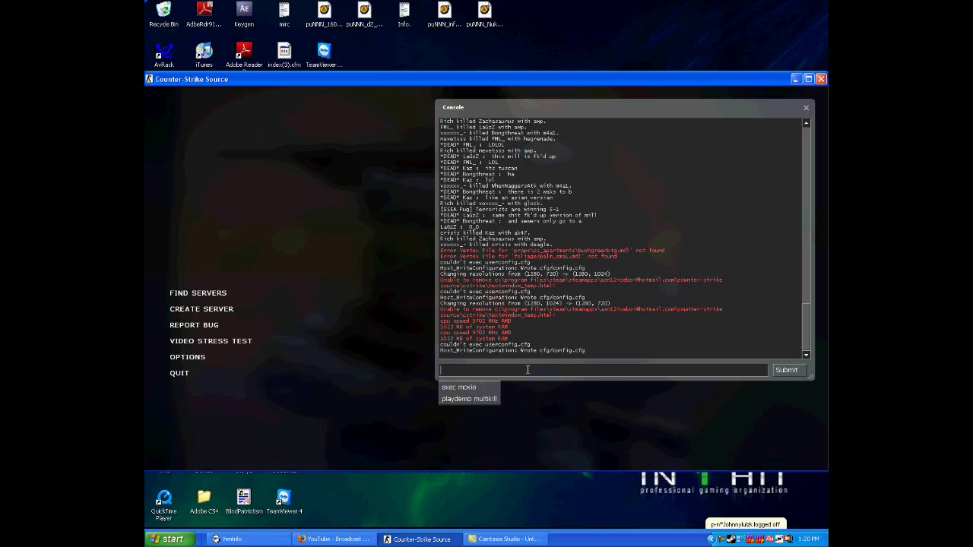
type("xec movie")
key("Return")
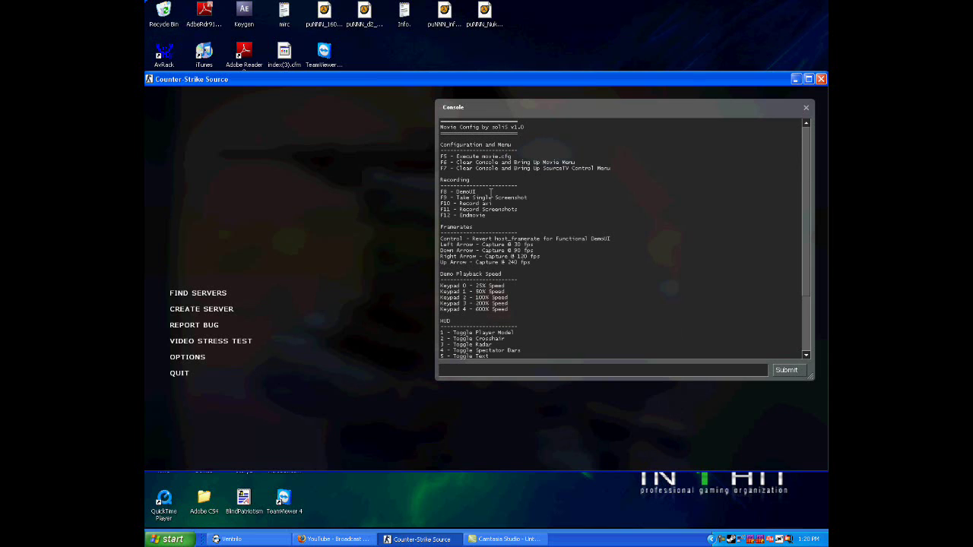
Step: Start playing the Multikill demo with 'playdemo Multikill'
scroll(491, 194, "down", 4)
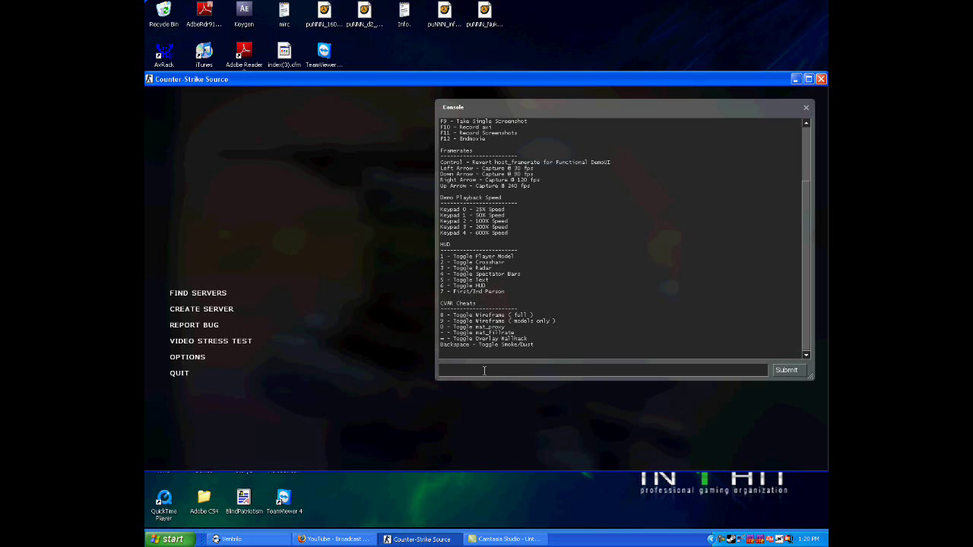
type("playdemo Multikill")
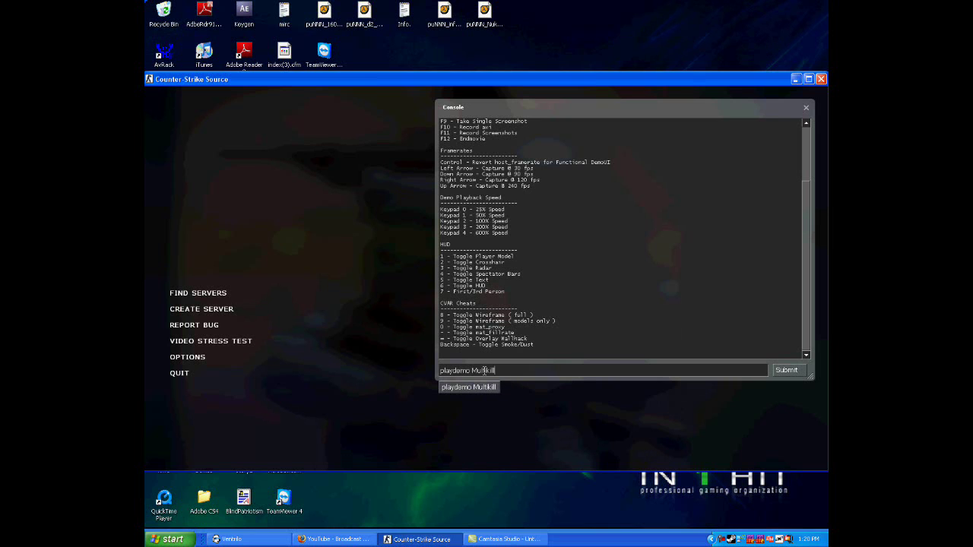
key("Return")
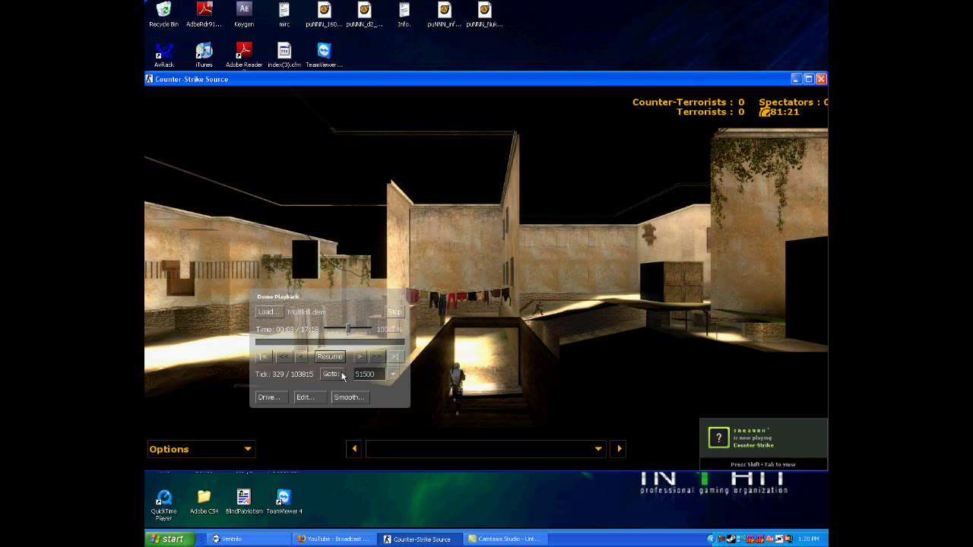
Step: Jump the Multikill demo to tick 51500 and bring back the demo playback controls
double_click(373, 374)
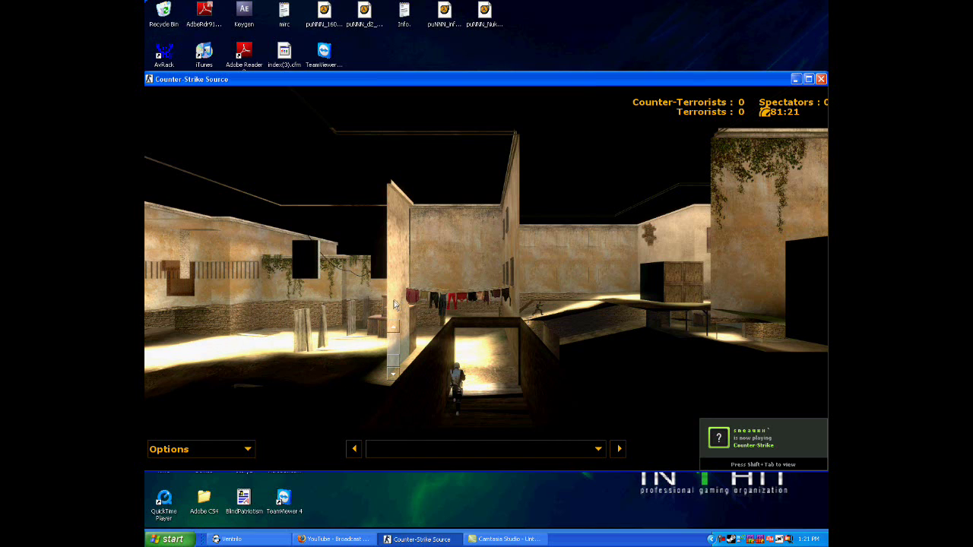
mouse_move(367, 354)
left_click(332, 374)
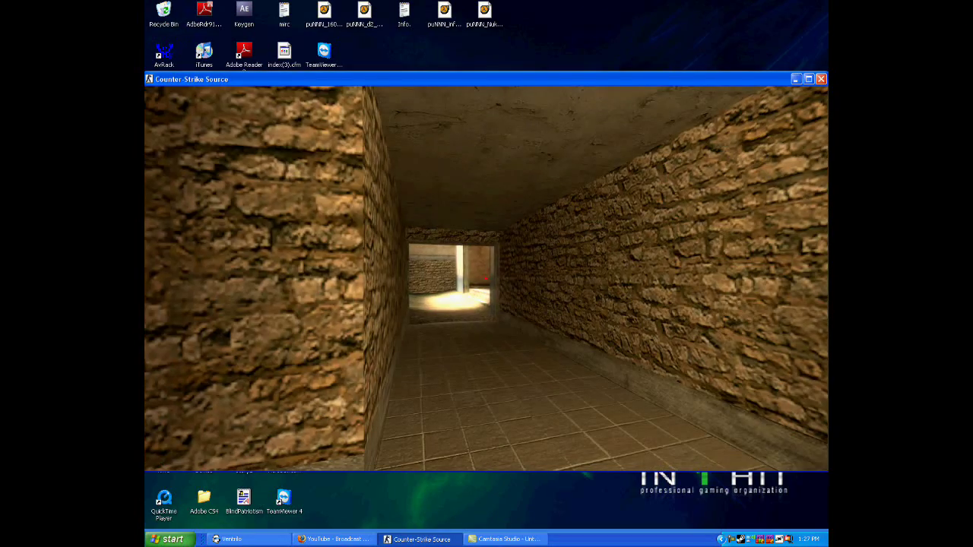
key("shift+F2")
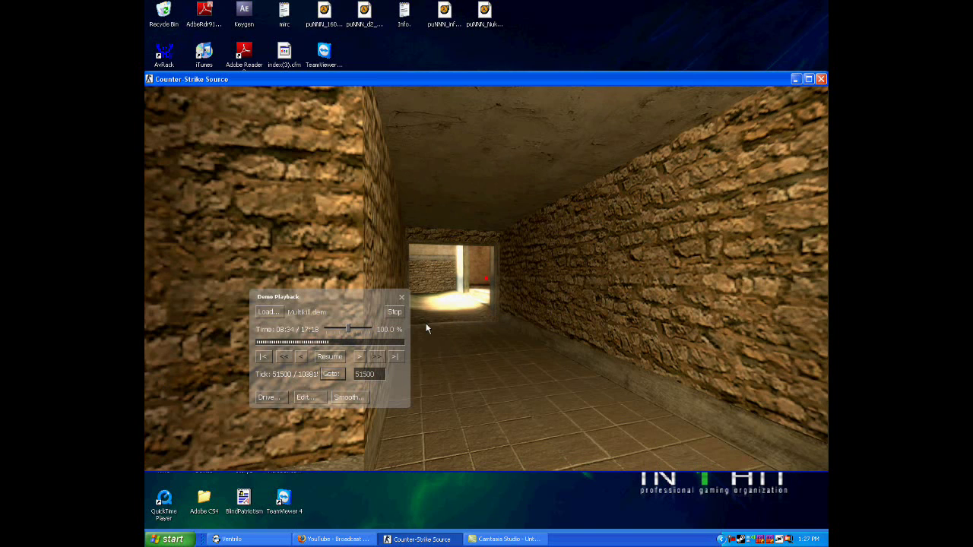
Step: Set host_framerate to 120 in the console, then resume the demo
left_click(339, 362)
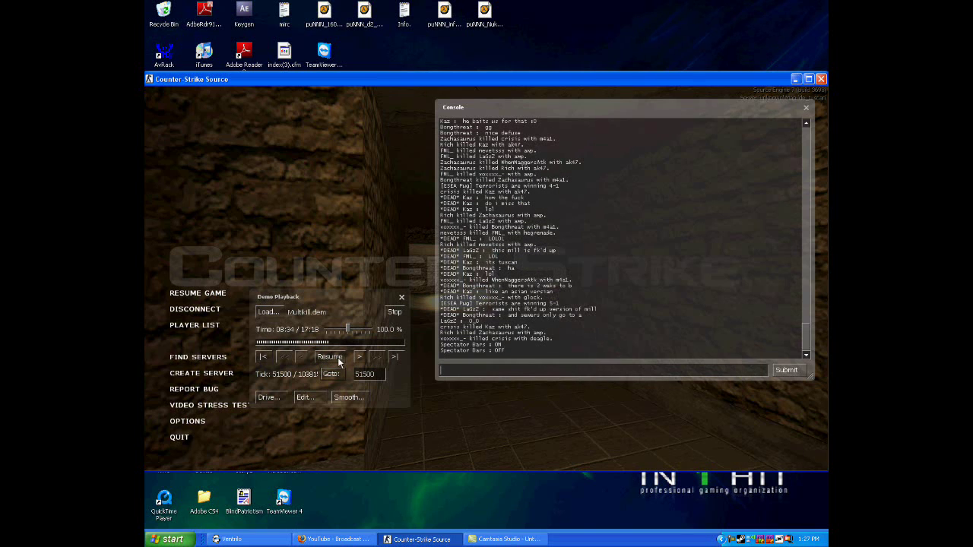
type("host_f")
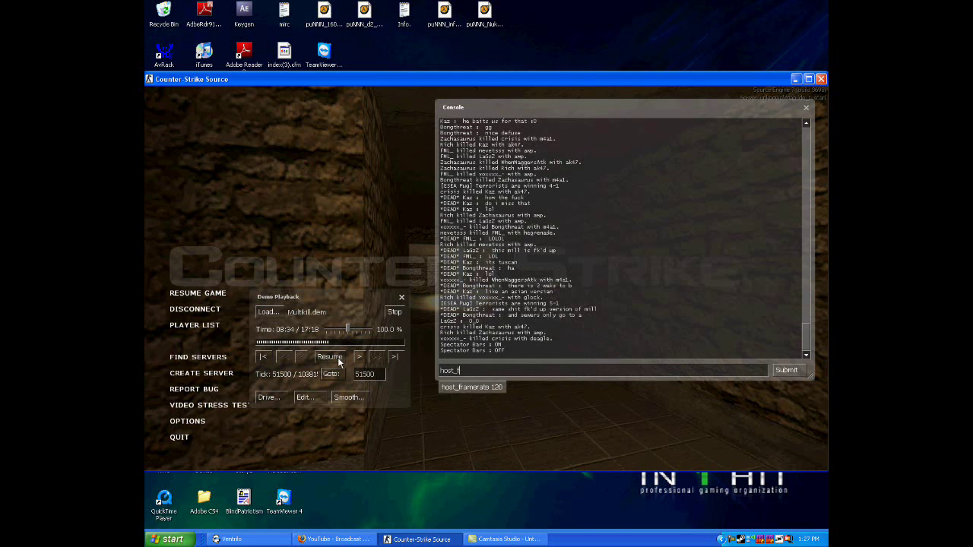
type("ramerate 120")
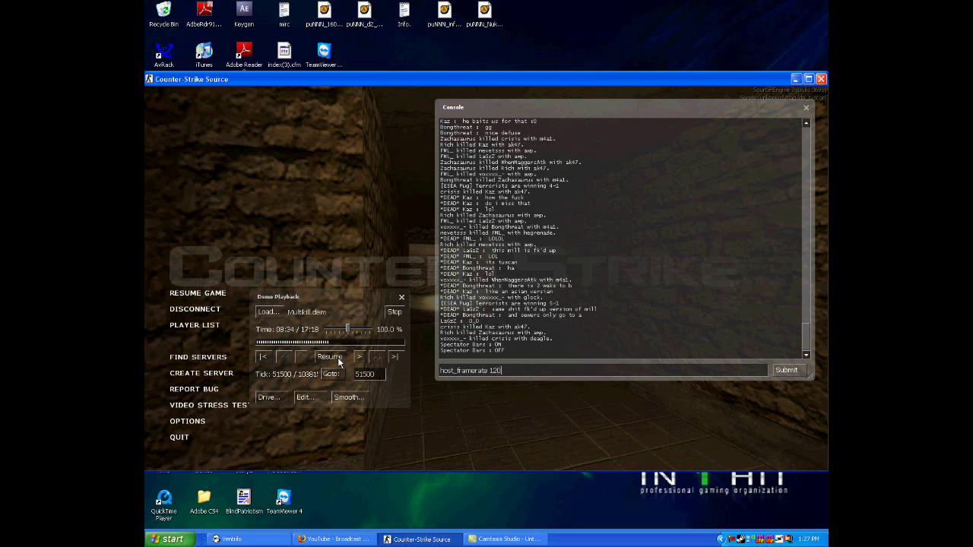
key("Return")
key("Escape")
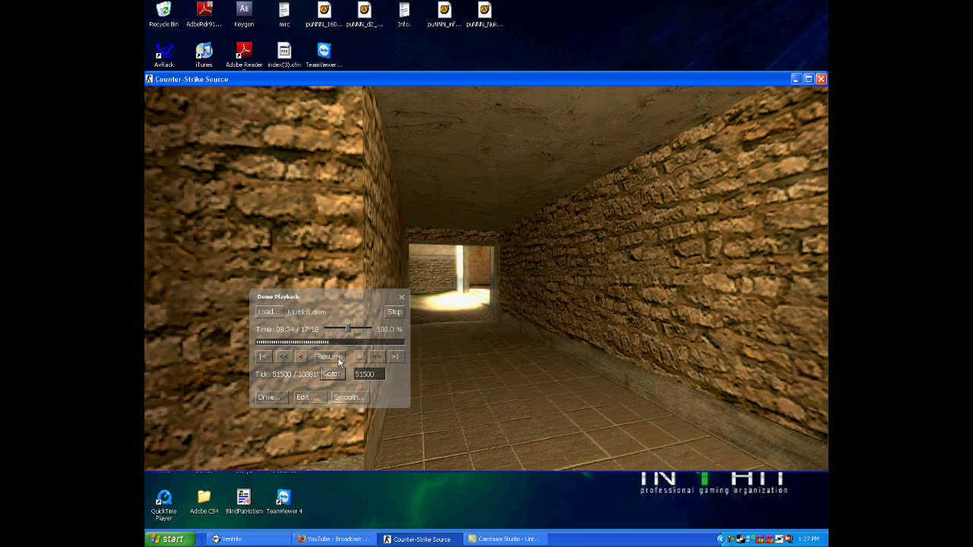
left_click(330, 357)
Step: Hide the playback controls, let the demo record as movie frames, then stop recording
left_click(401, 297)
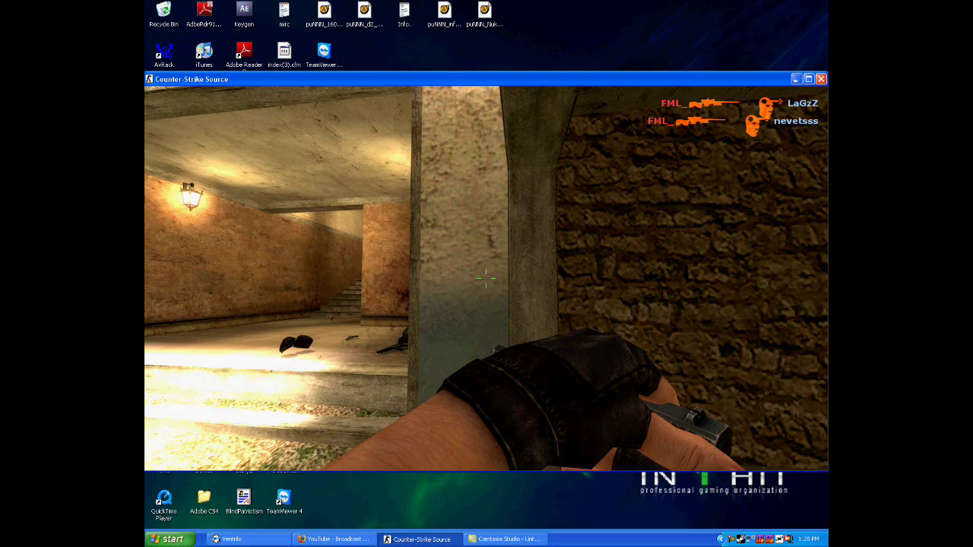
key("grave")
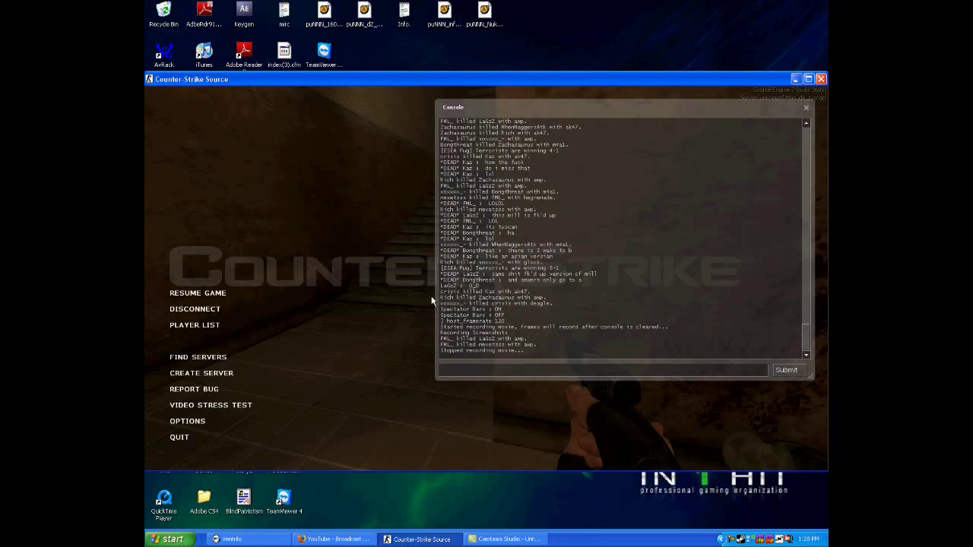
Step: Disconnect from the demo, quit Counter-Strike: Source, and launch VirtualDub from the desktop
left_click(240, 307)
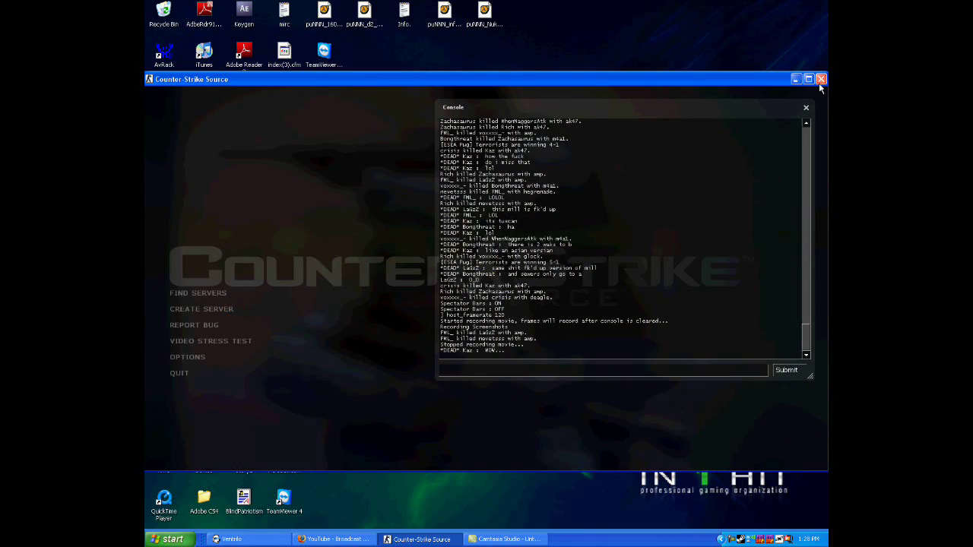
left_click(821, 80)
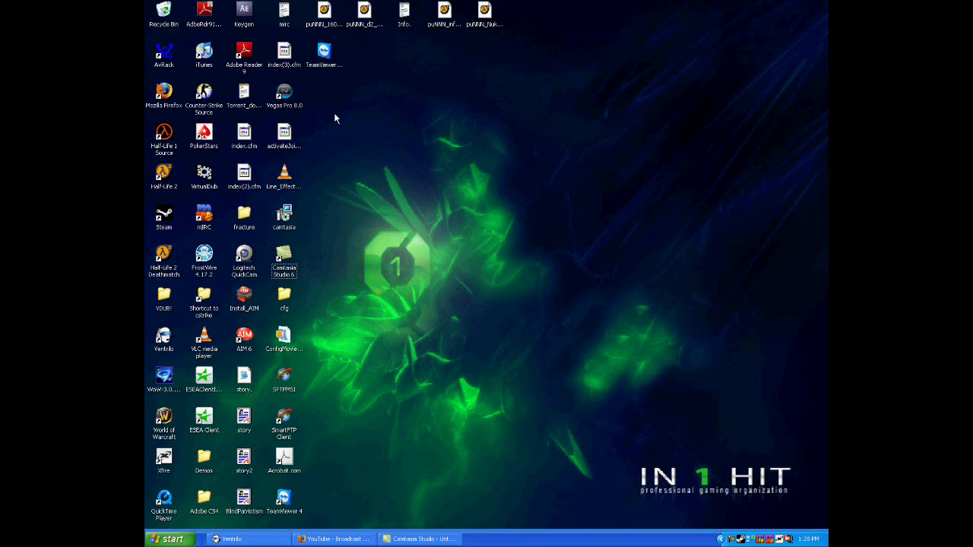
left_click(204, 174)
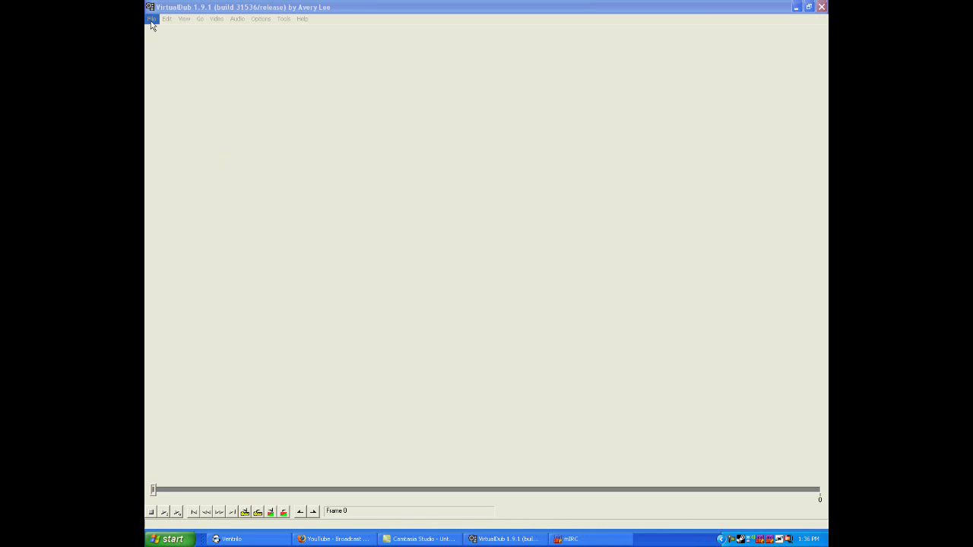
left_click(151, 21)
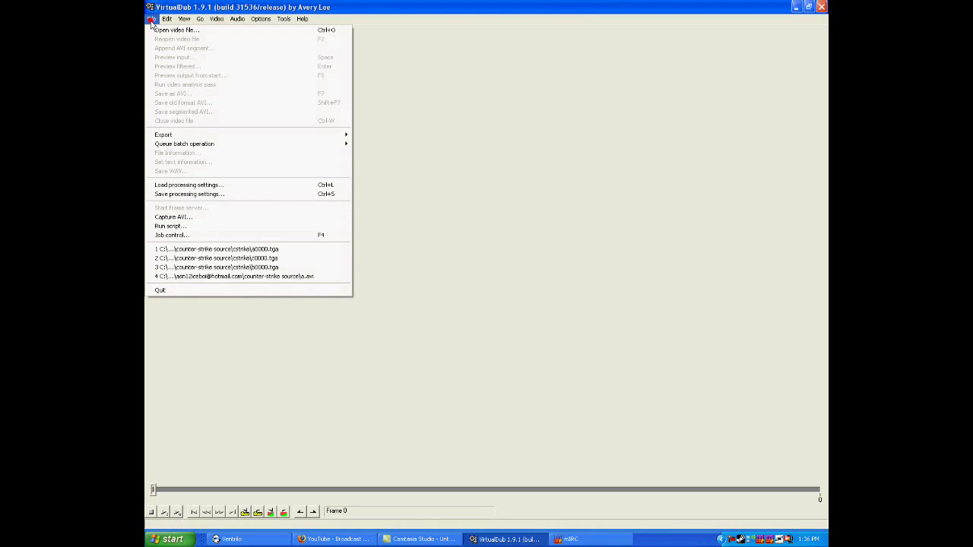
Step: Open b0000.tga from the cstrike folder as the video and scrub the timeline to preview it
left_click(161, 34)
left_click_drag(228, 207, 264, 218)
double_click(269, 129)
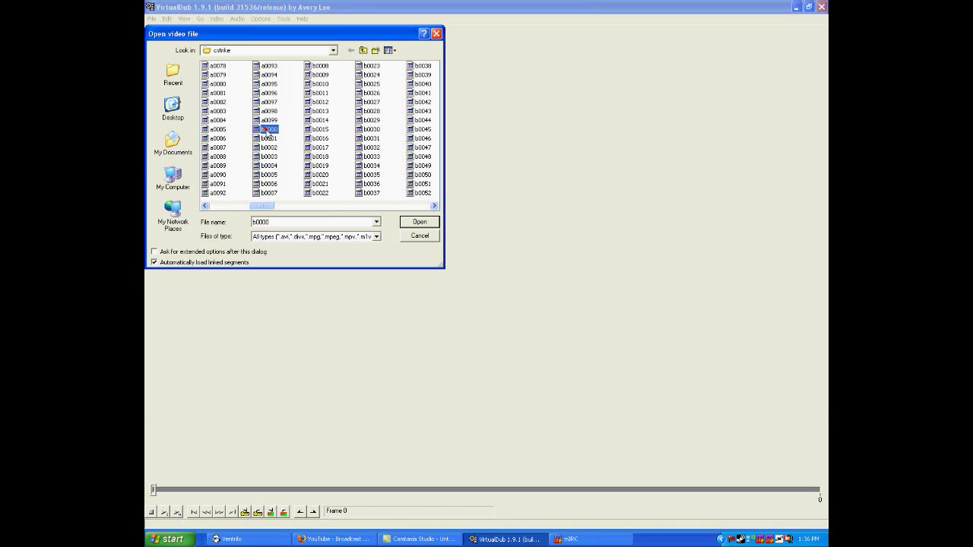
mouse_move(155, 490)
left_mouse_down()
mouse_move(777, 494)
mouse_move(154, 494)
left_mouse_up()
Step: Attach the audio file 'b' as the soundtrack and enable Full processing mode for audio
left_click(243, 18)
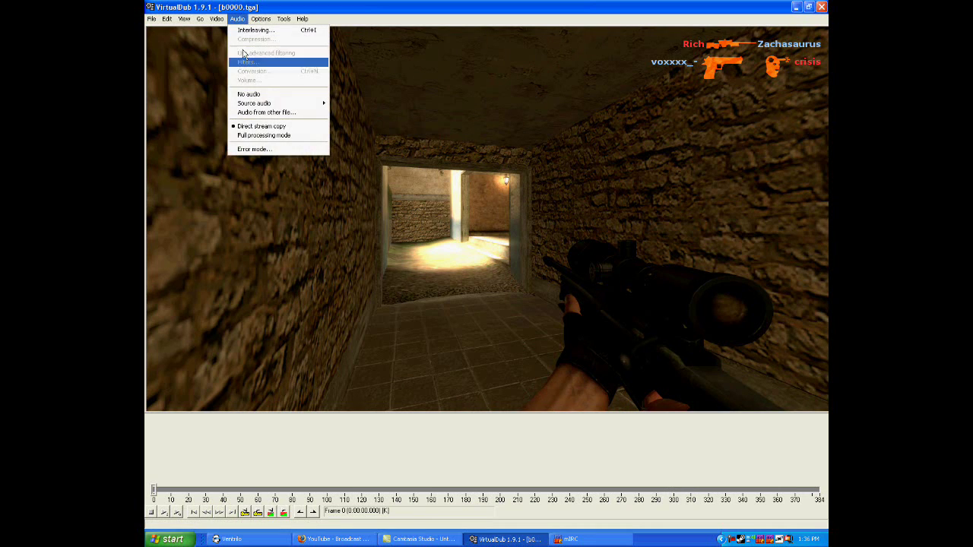
left_click(244, 113)
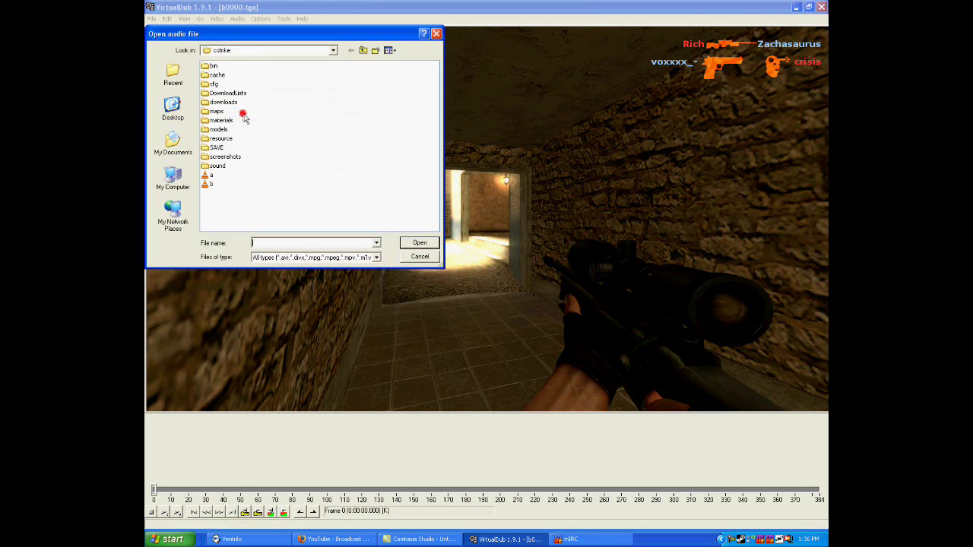
left_click(210, 187)
double_click(210, 187)
left_click(237, 18)
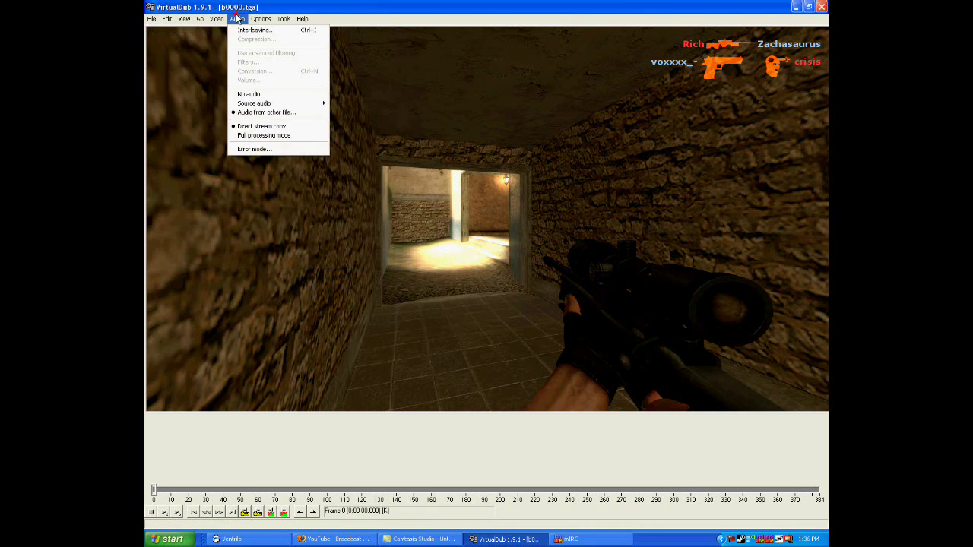
left_click(249, 137)
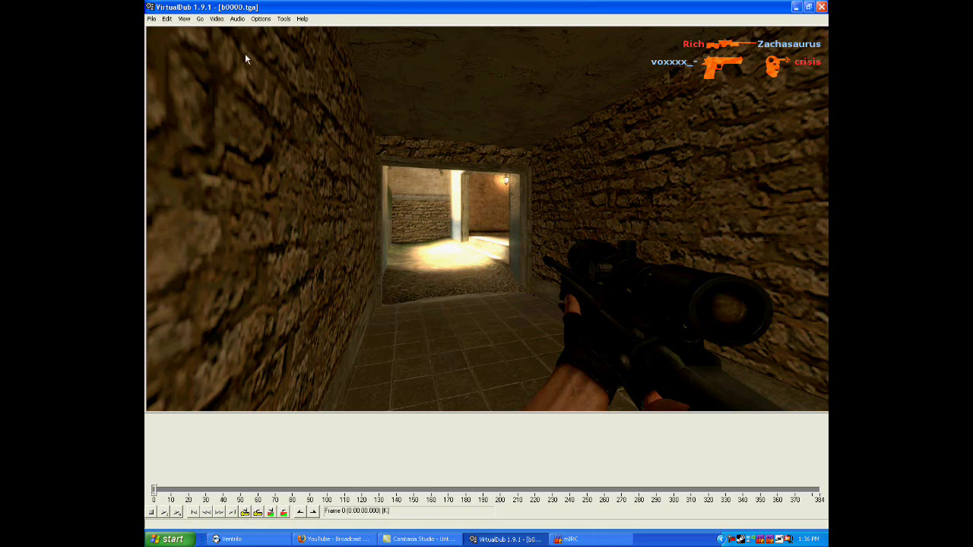
Step: Change the video frame rate to 60 fps
left_click(218, 23)
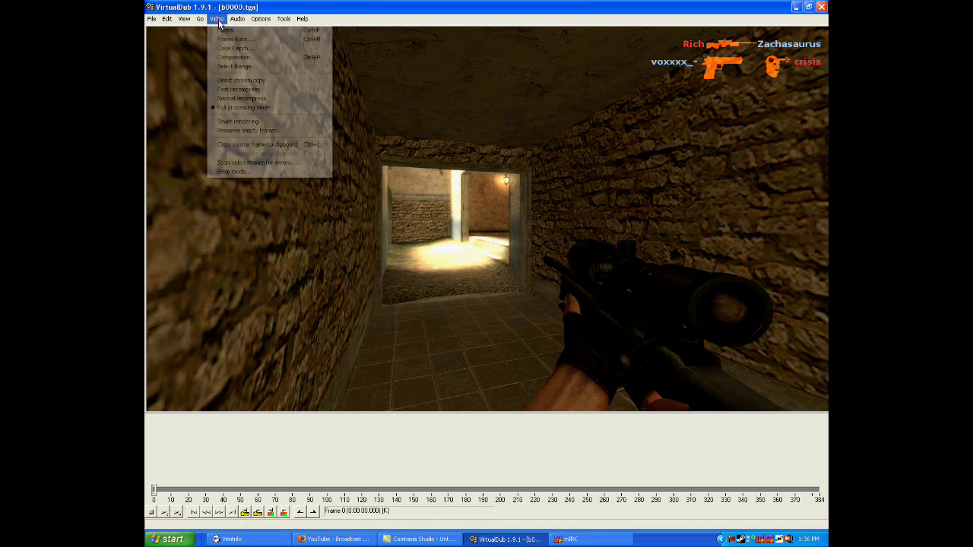
left_click(225, 39)
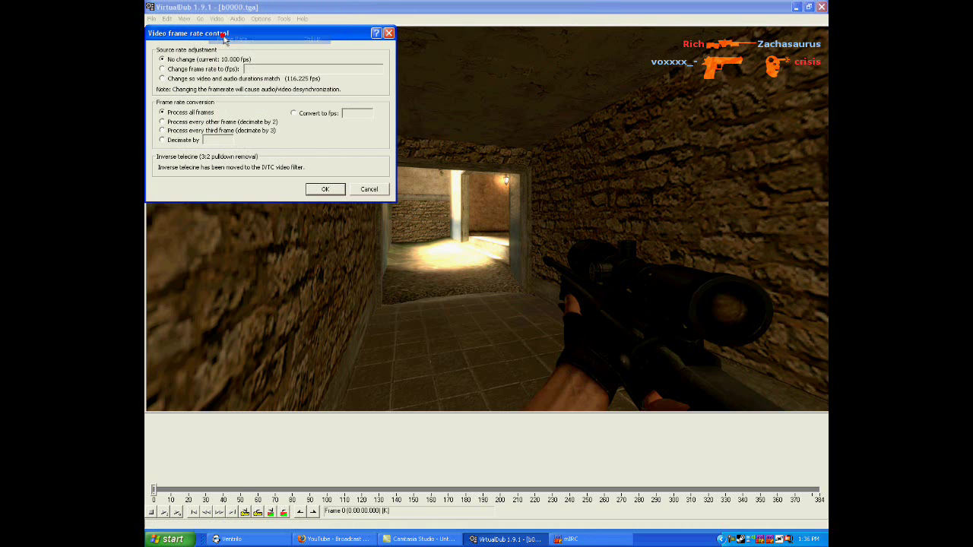
left_click(162, 70)
left_click(259, 69)
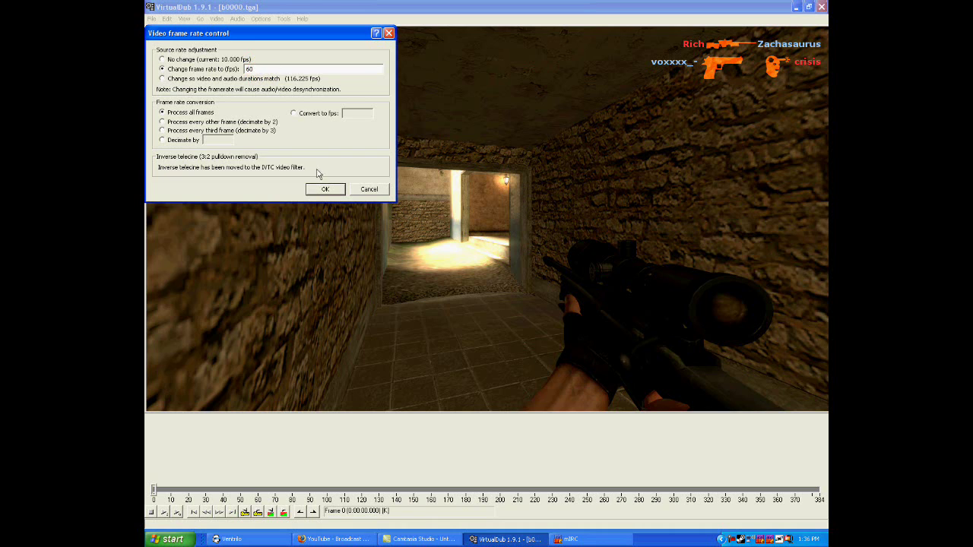
type("60")
left_click(324, 188)
Step: Keep the colour depth at 24 bit RGB (888)
left_click(217, 19)
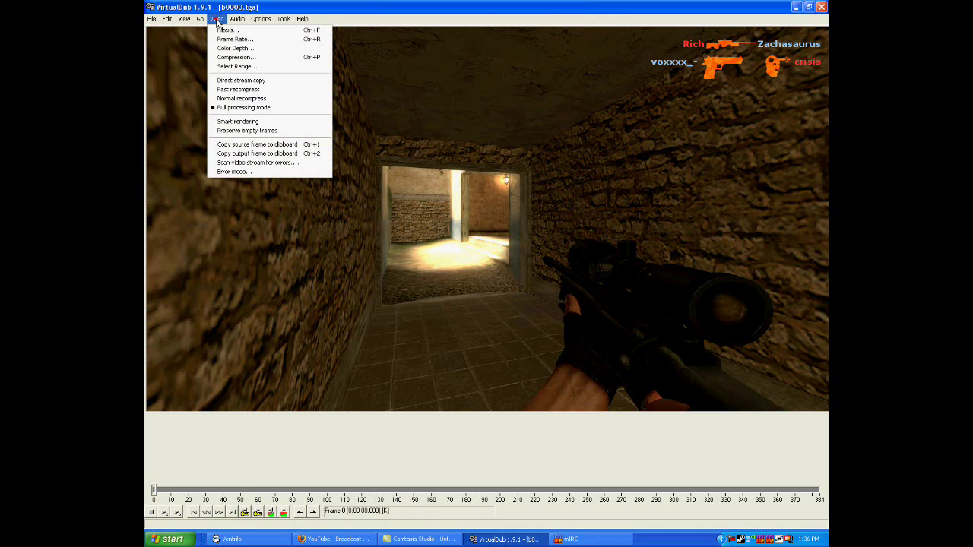
left_click(233, 48)
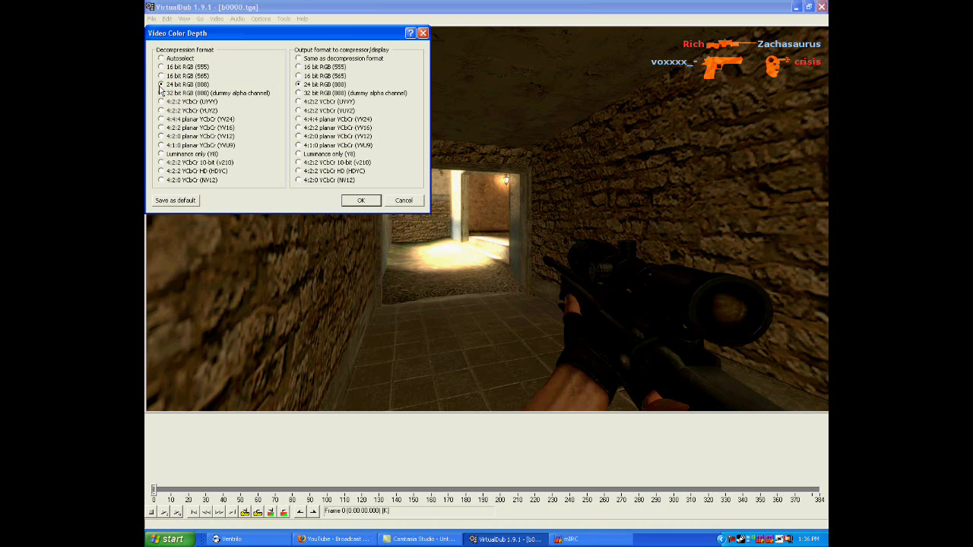
left_click(360, 200)
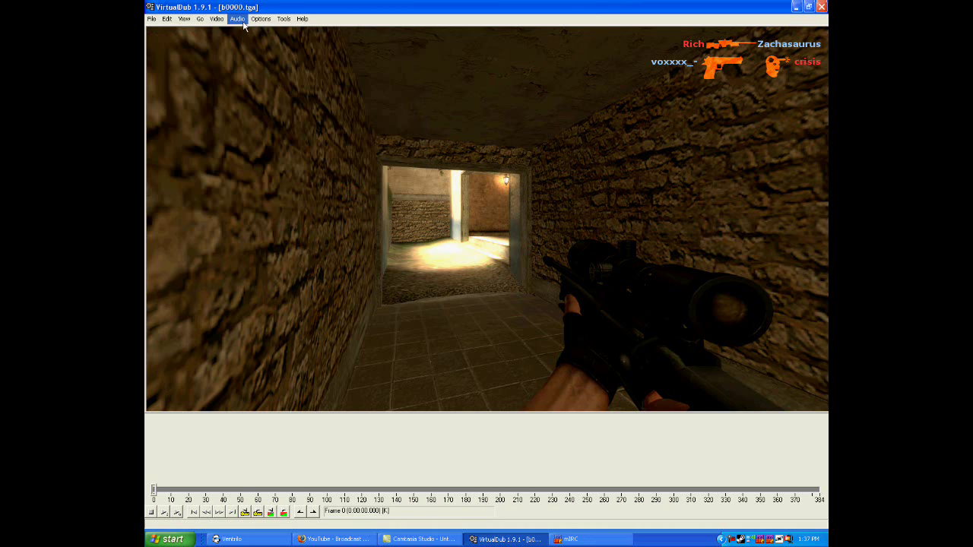
Step: Save the output as an AVI named 'TES' to start rendering
left_click(151, 18)
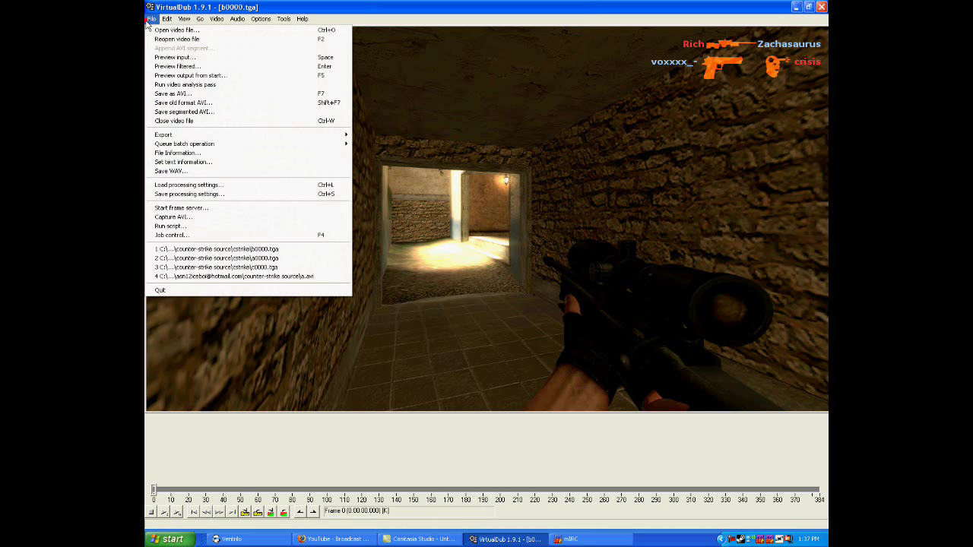
left_click(173, 93)
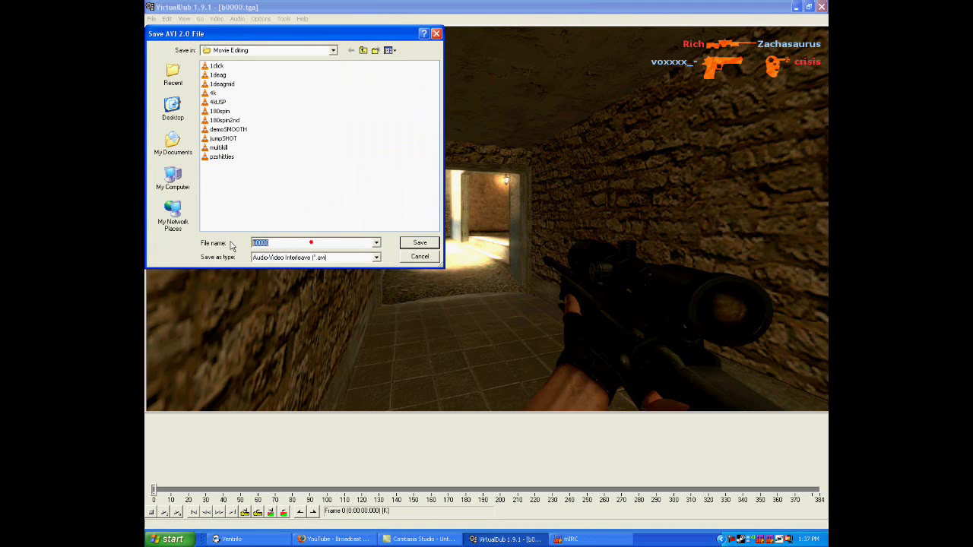
type("TESTTUT")
left_click(424, 243)
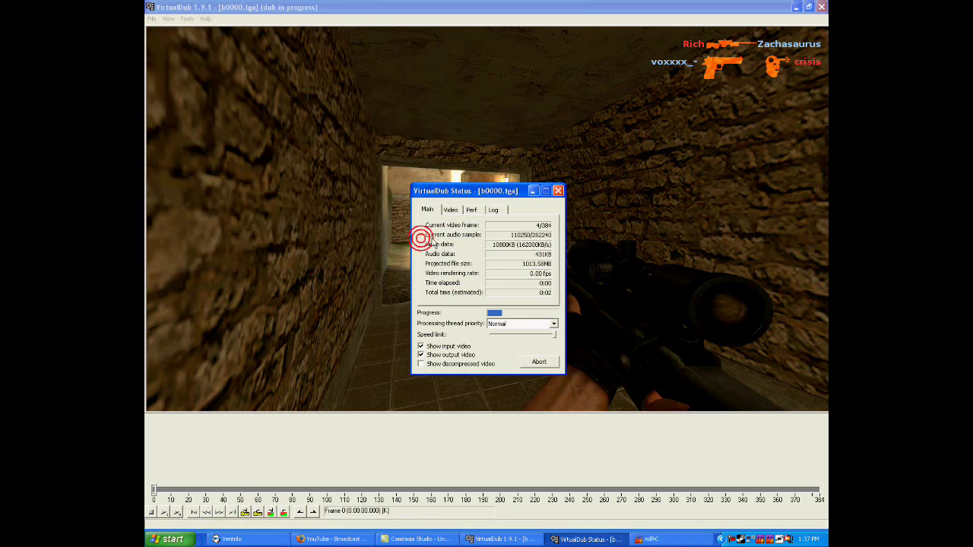
Step: Turn off input and output video display and set processing priority to Highest
left_click(433, 347)
left_click(428, 354)
left_click(543, 325)
left_click(512, 348)
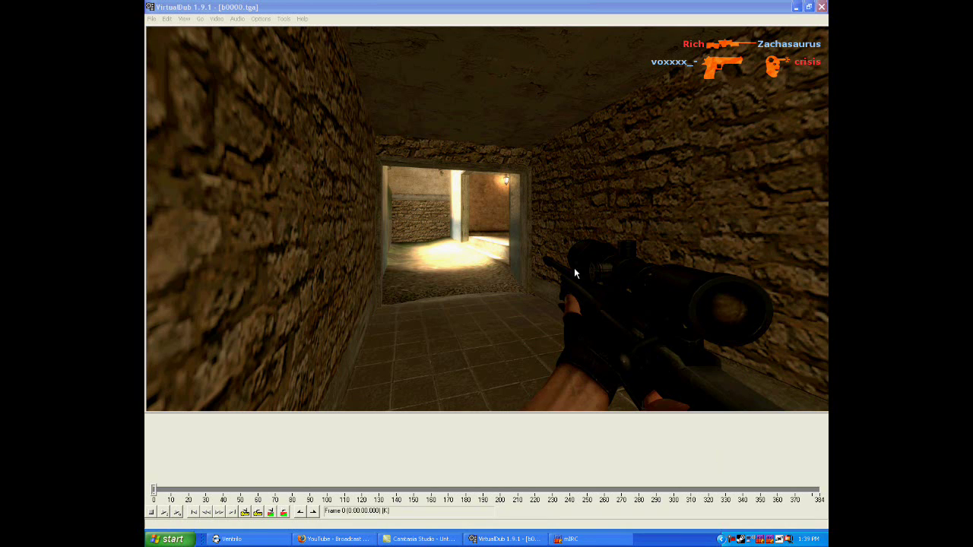
Step: Close VirtualDub, minimize Camtasia, and launch Sony Vegas Pro 8.0 from the Start menu
left_click(821, 7)
left_click(796, 7)
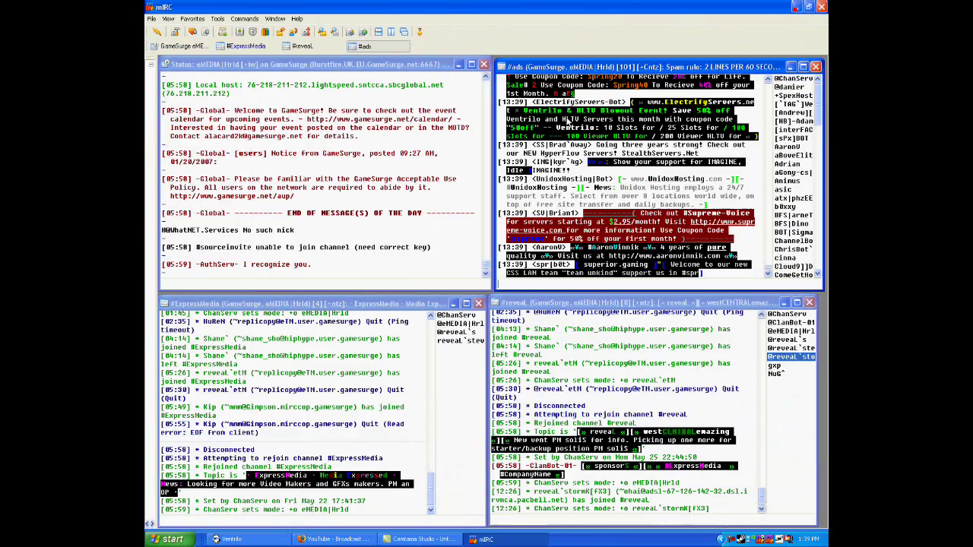
left_click(168, 539)
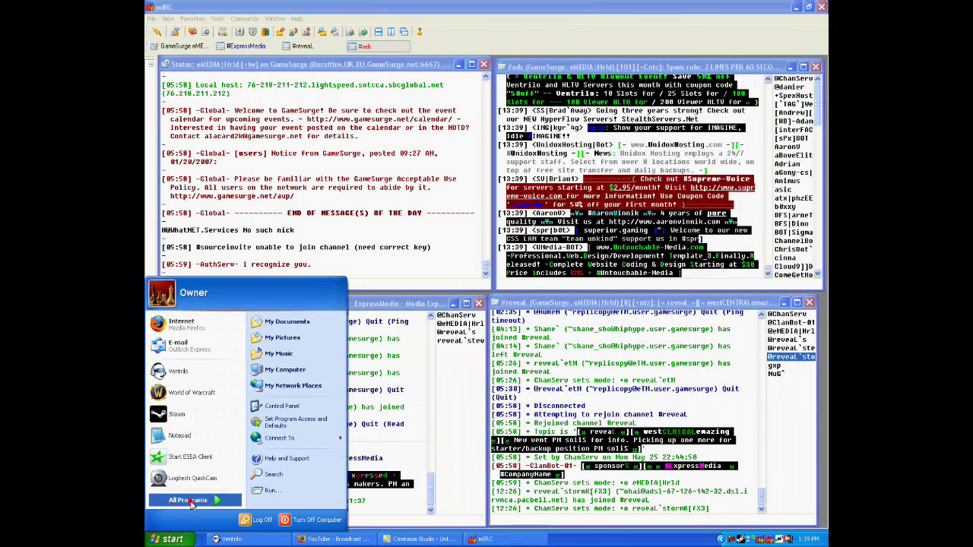
left_click(192, 505)
mouse_move(247, 369)
mouse_move(375, 369)
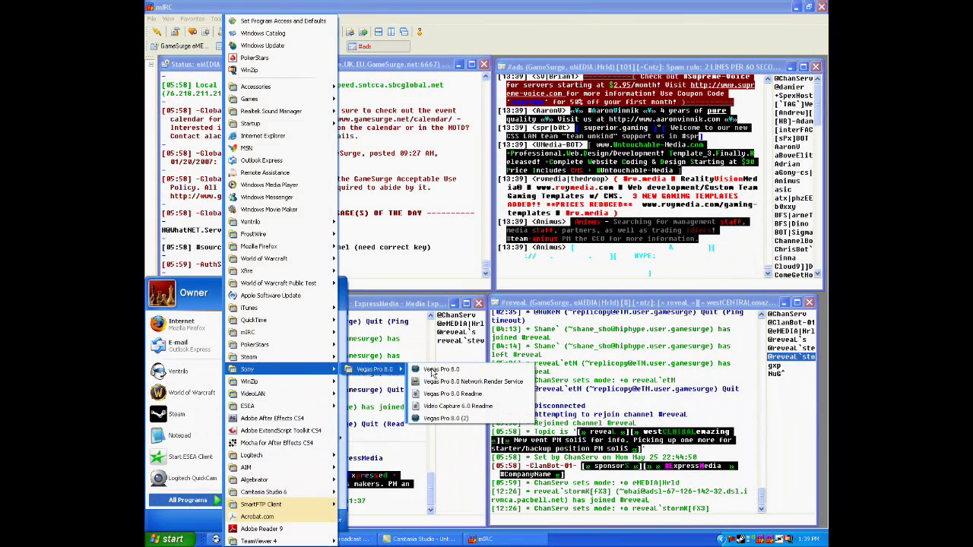
left_click(431, 370)
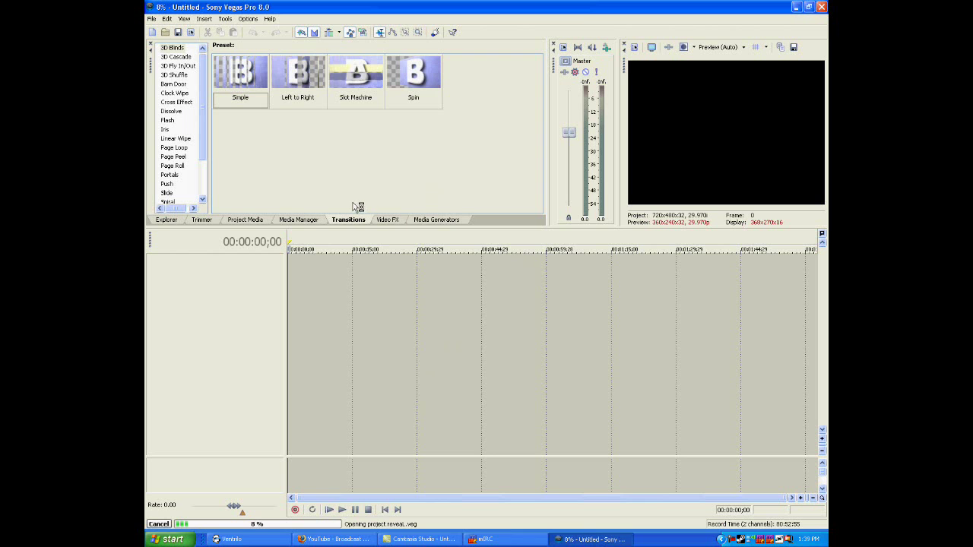
Step: Create a new project from the Custom 1280x720, 30.000 fps template
left_click(151, 18)
left_click(168, 34)
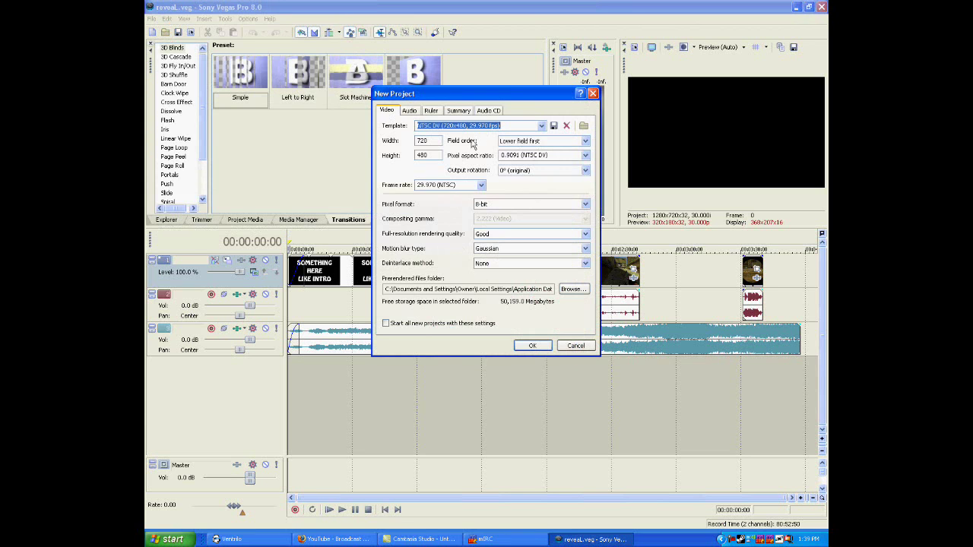
left_click(543, 126)
left_click(449, 310)
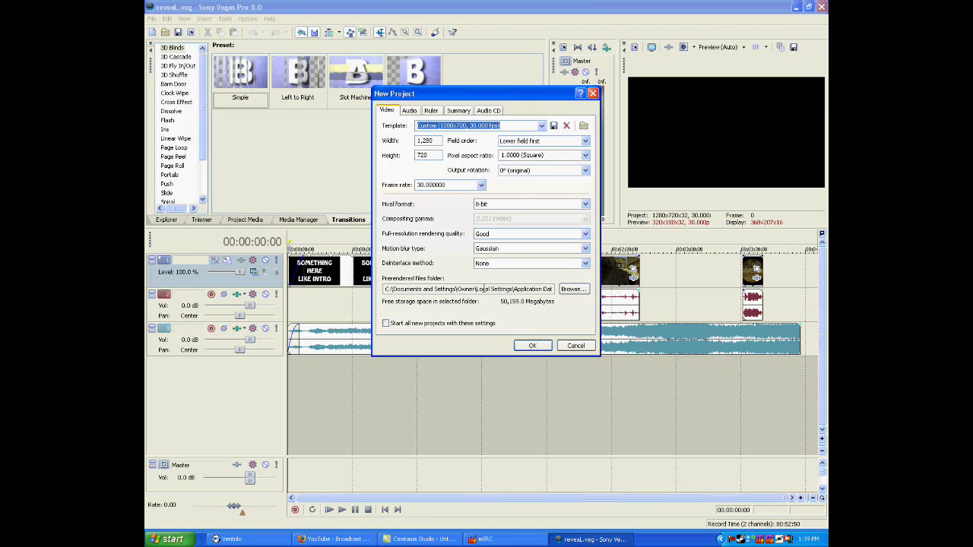
left_click(532, 346)
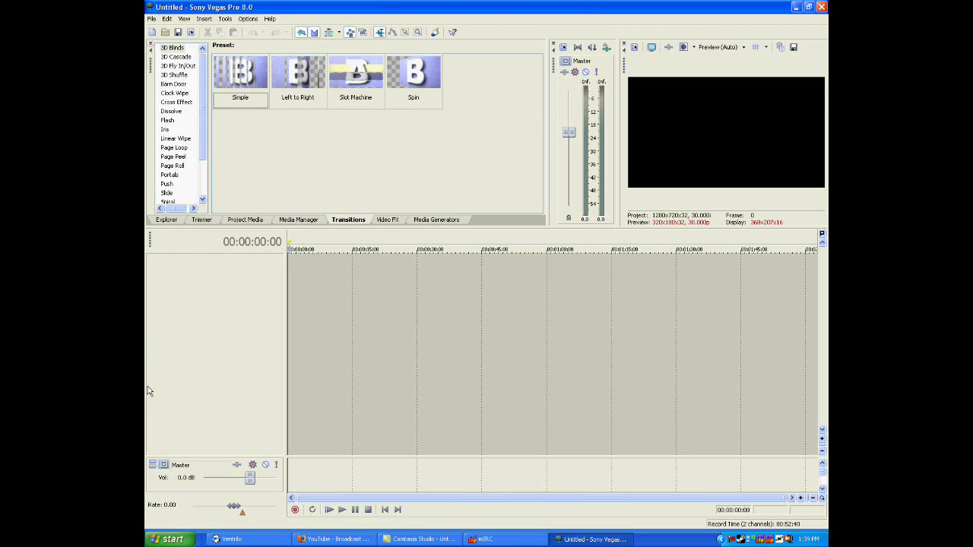
Step: Import TESTTUT.avi into the Project Media list
left_click(300, 221)
left_click(262, 221)
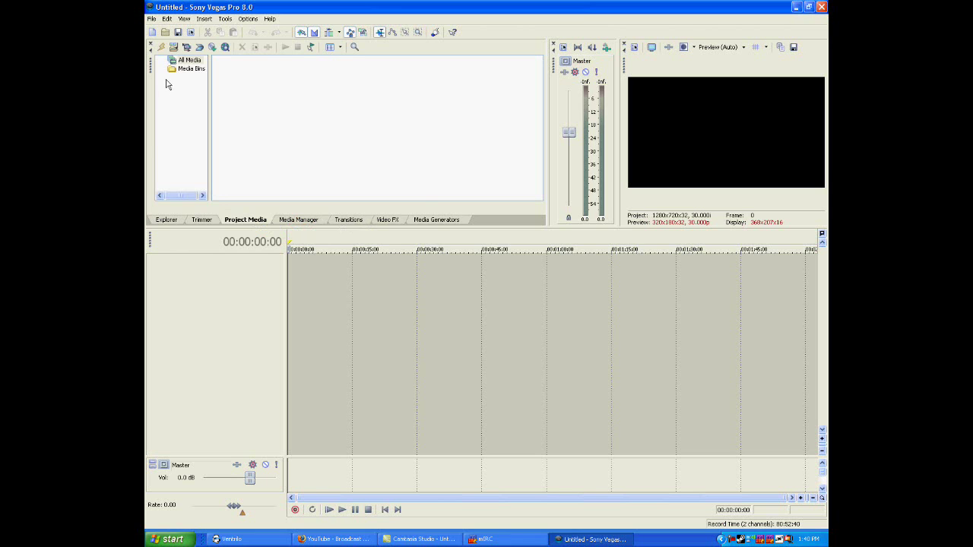
left_click(173, 46)
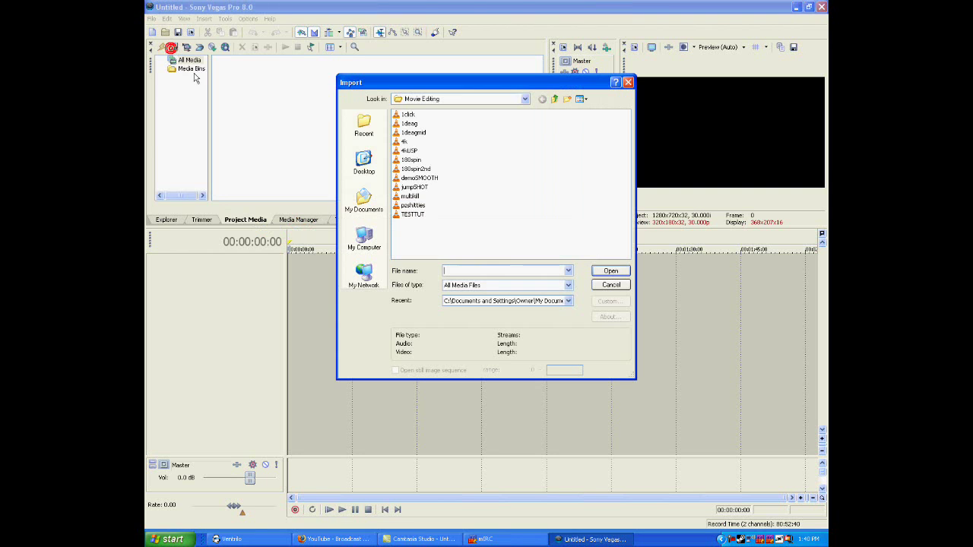
double_click(411, 215)
Step: Drag TESTTUT onto the start of the timeline and play it briefly
left_click_drag(243, 87, 290, 311)
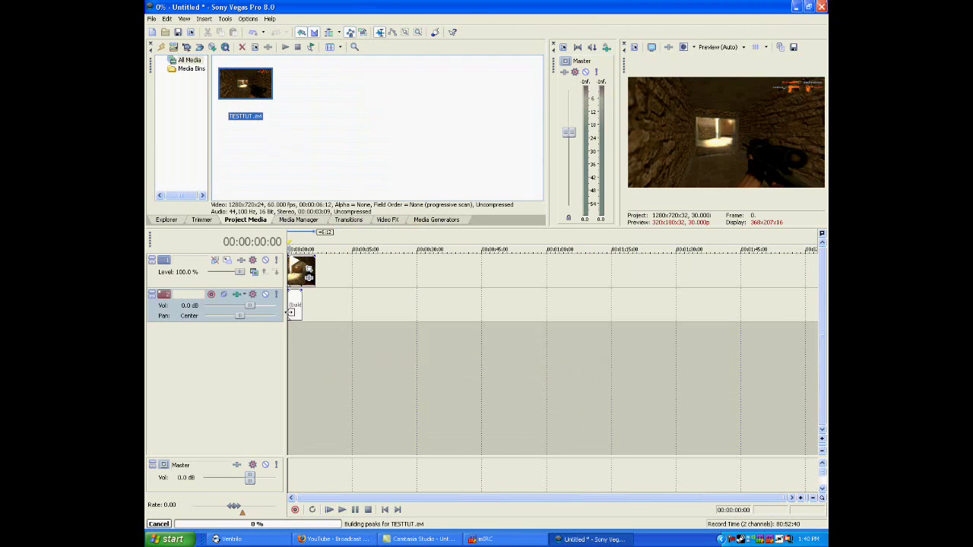
left_click(298, 362)
key("space")
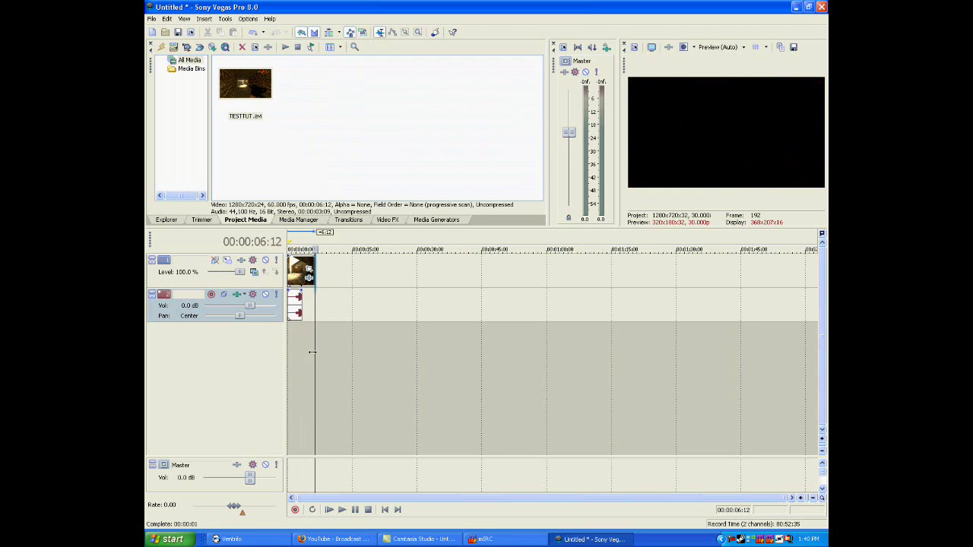
key("space")
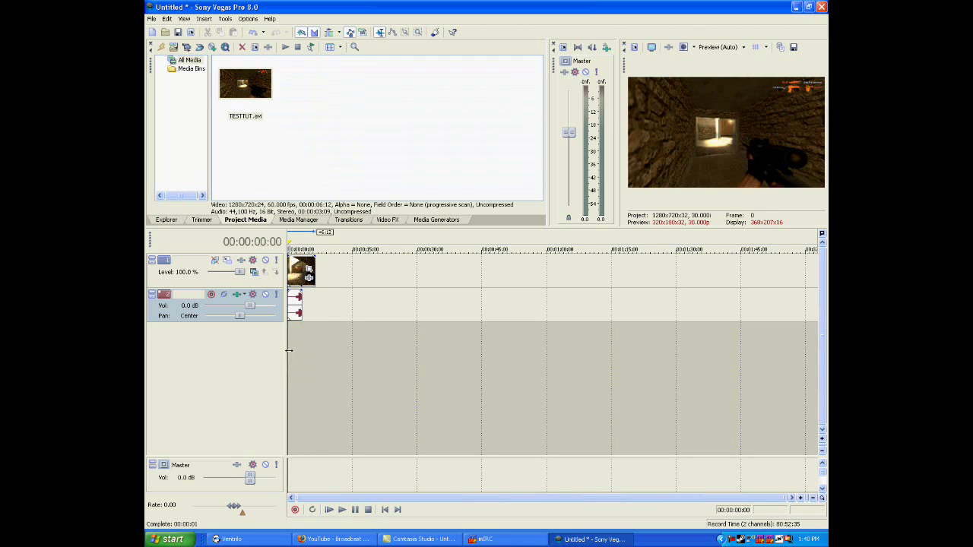
Step: Check the playback rate in the video clip's Properties and close them
right_click(306, 268)
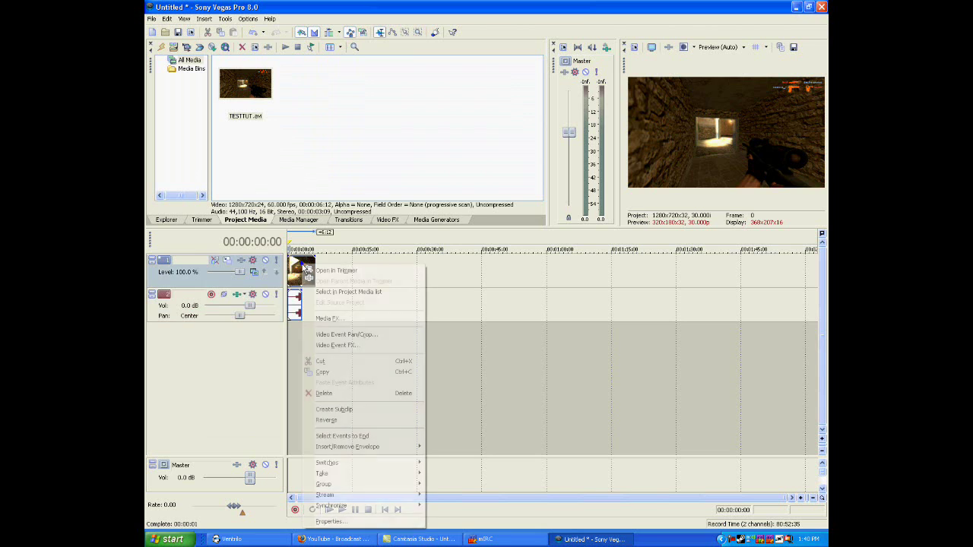
left_click(359, 522)
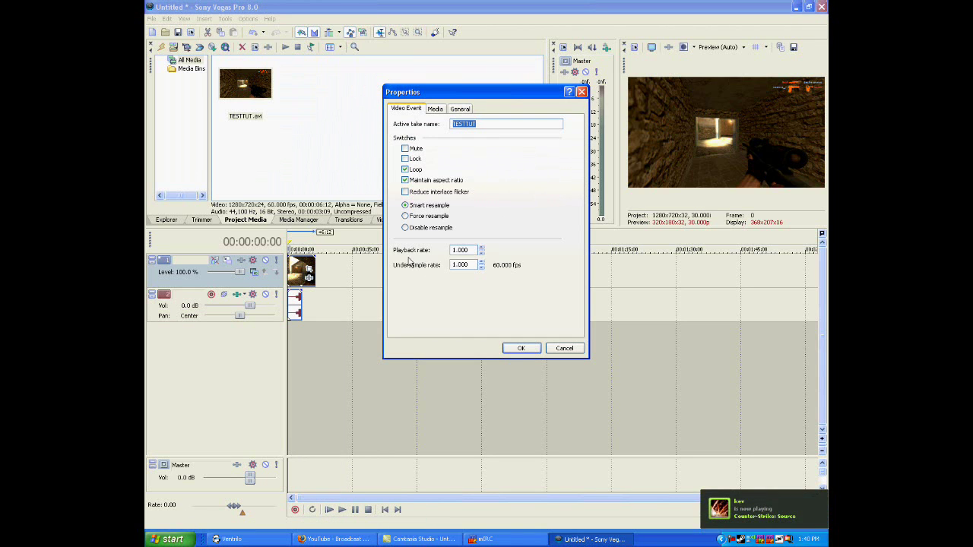
left_click(452, 250)
left_click(531, 349)
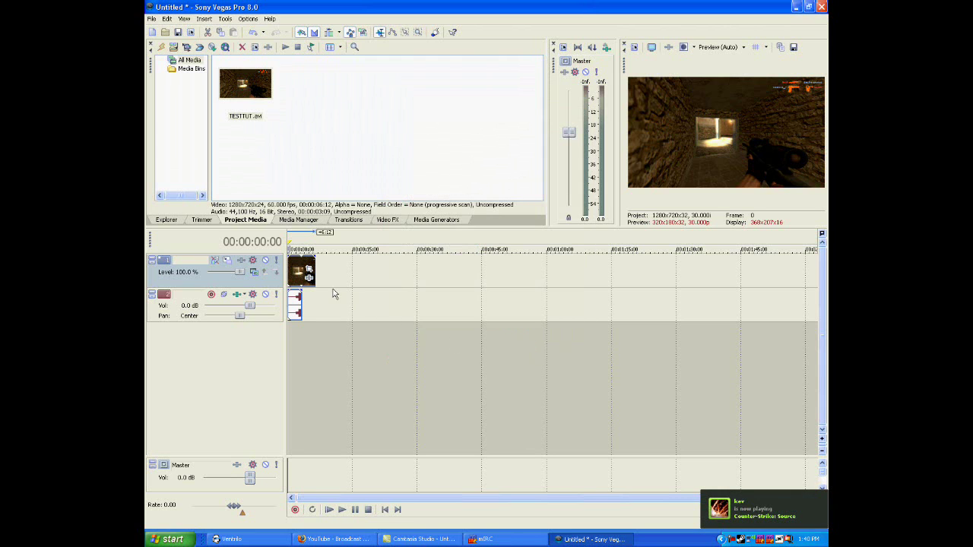
Step: Trim the clip's right edge shorter and preview the timeline from the start
left_click_drag(315, 263, 303, 263)
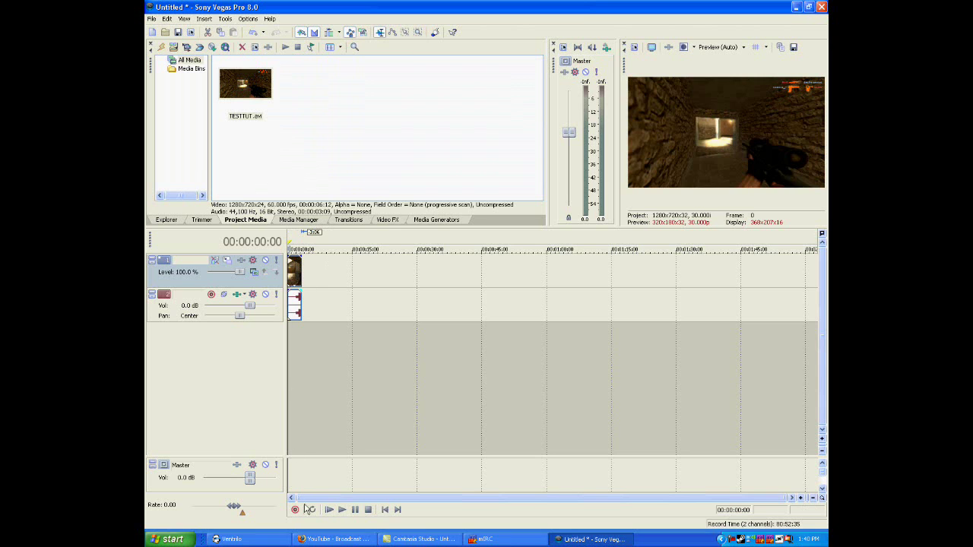
left_click(341, 510)
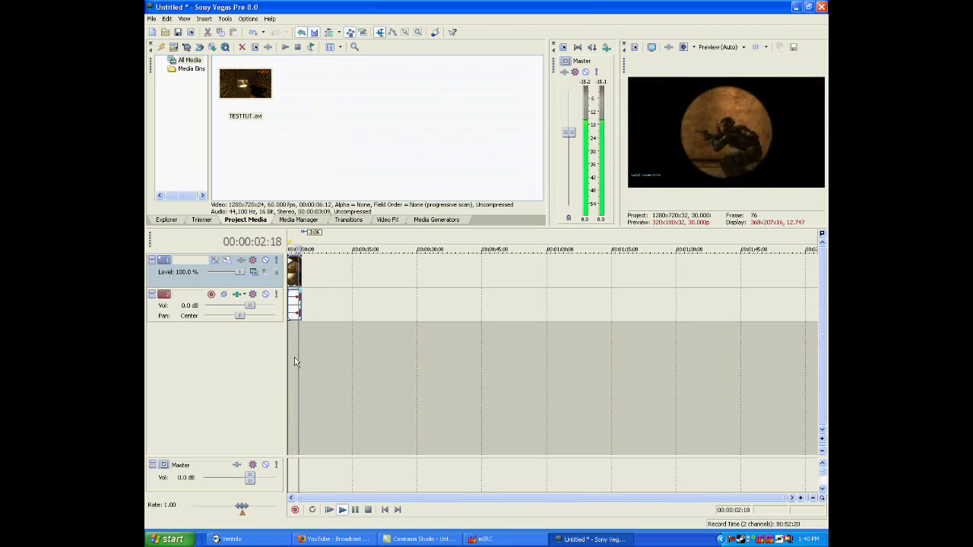
left_click(368, 509)
left_click(369, 509)
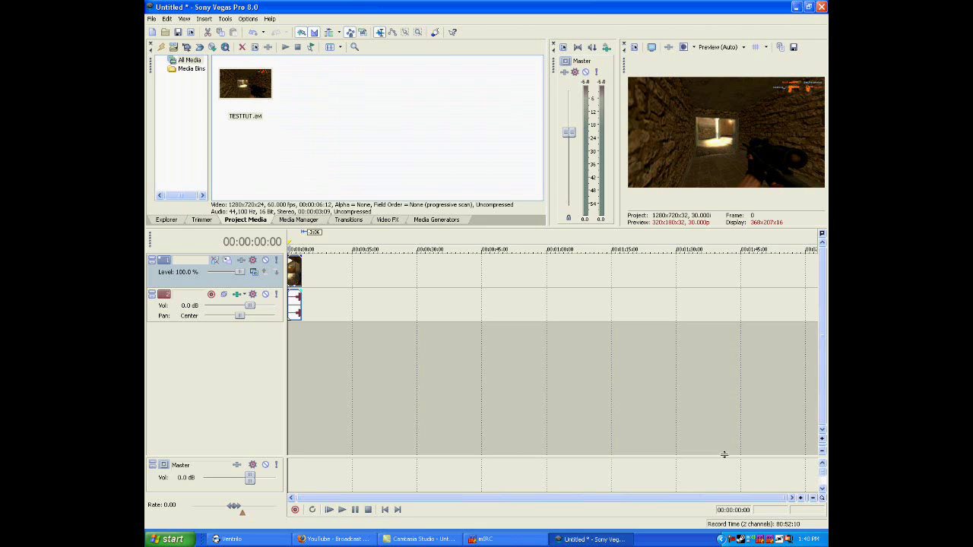
left_click(722, 540)
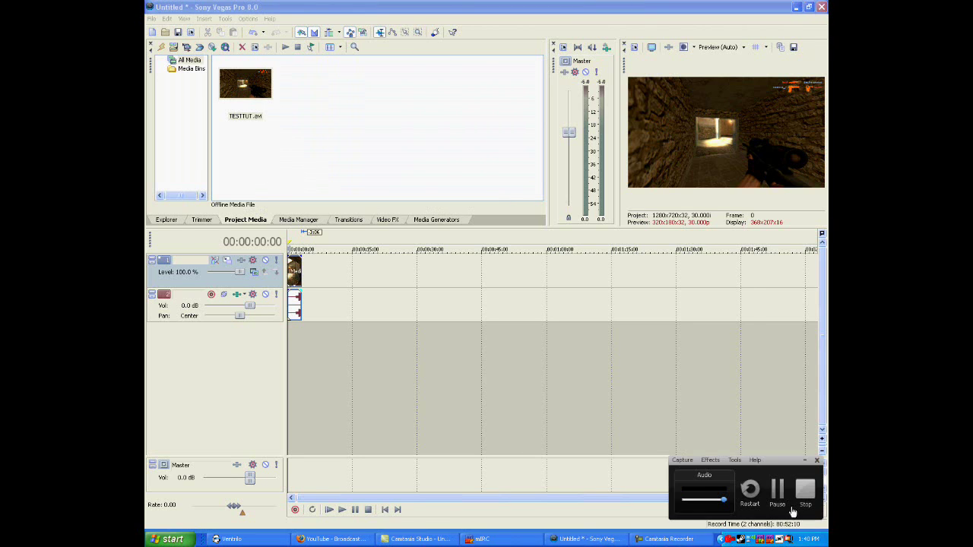